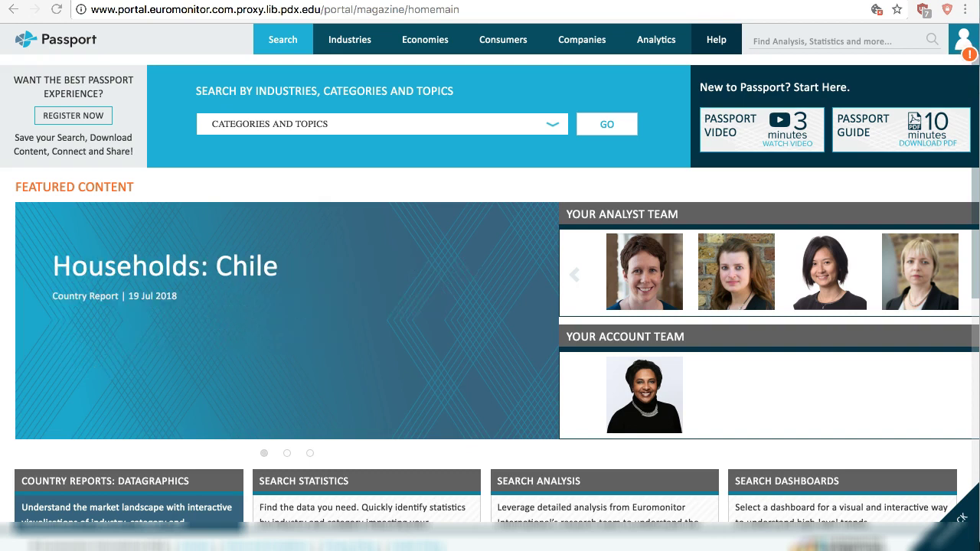
- Run a statistics search by industry for Alcoholic Drinks with the category Beer
scroll(490, 306, "down", 5)
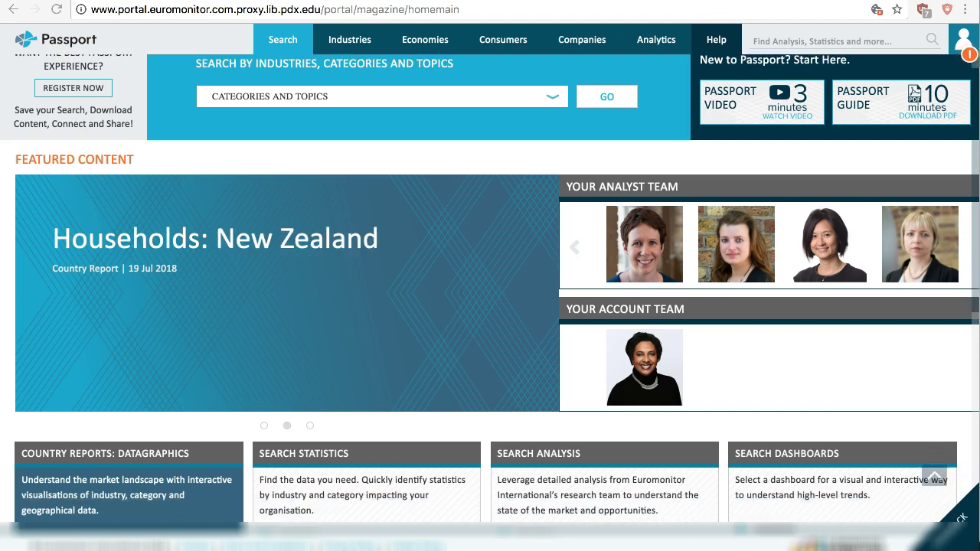
scroll(319, 265, "down", 2)
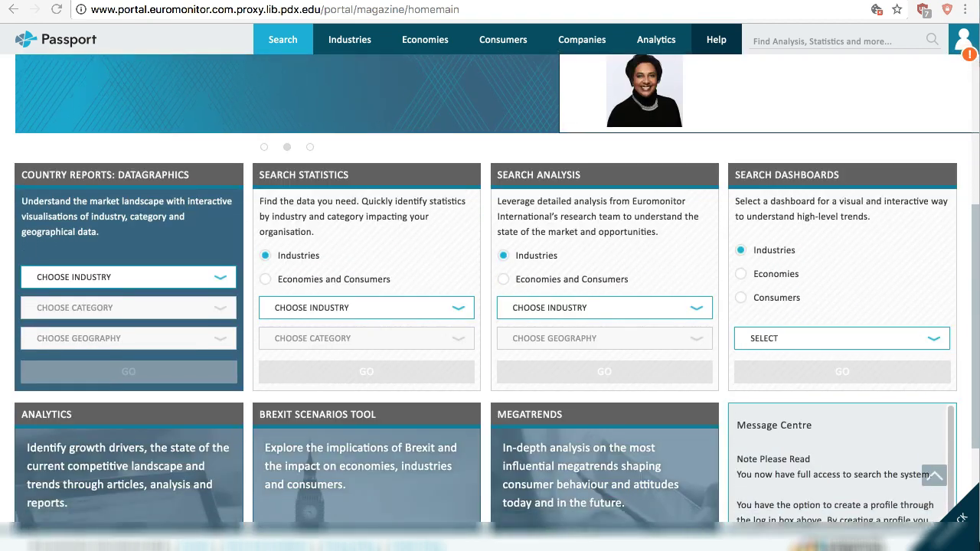
left_click(319, 258)
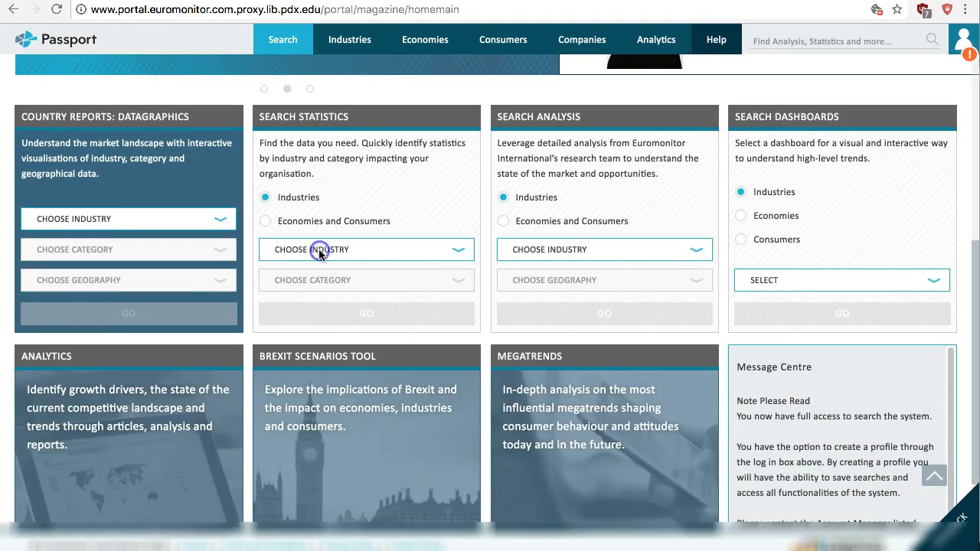
double_click(325, 259)
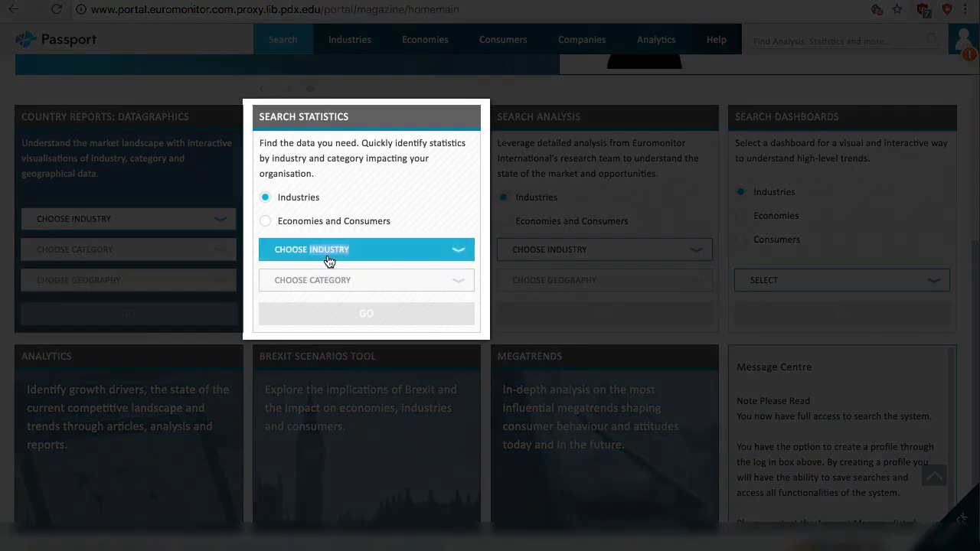
left_click(328, 261)
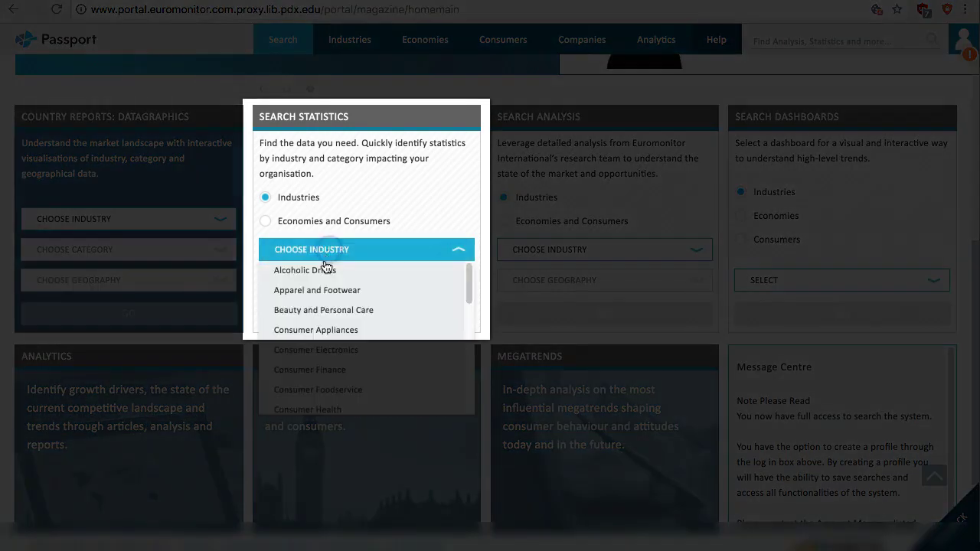
left_click(328, 270)
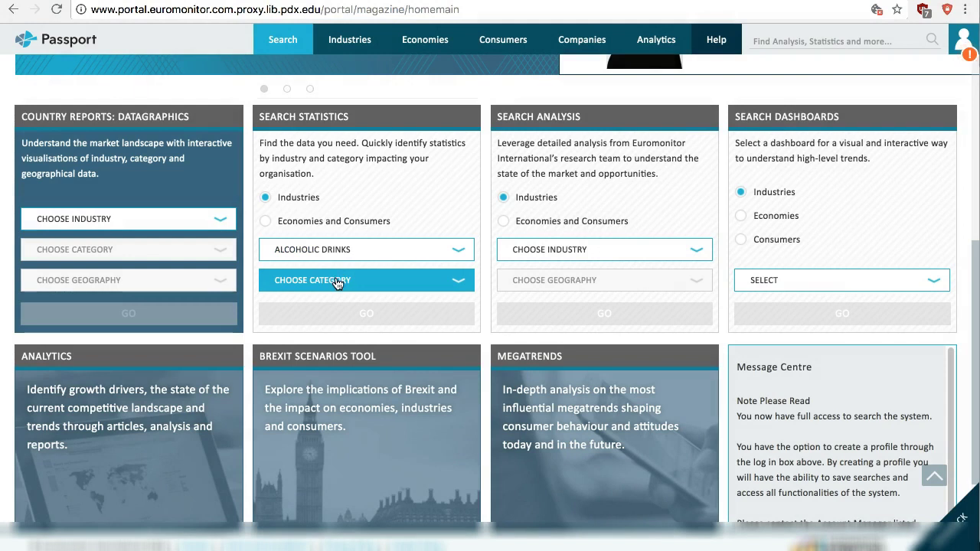
left_click(335, 281)
left_click(299, 323)
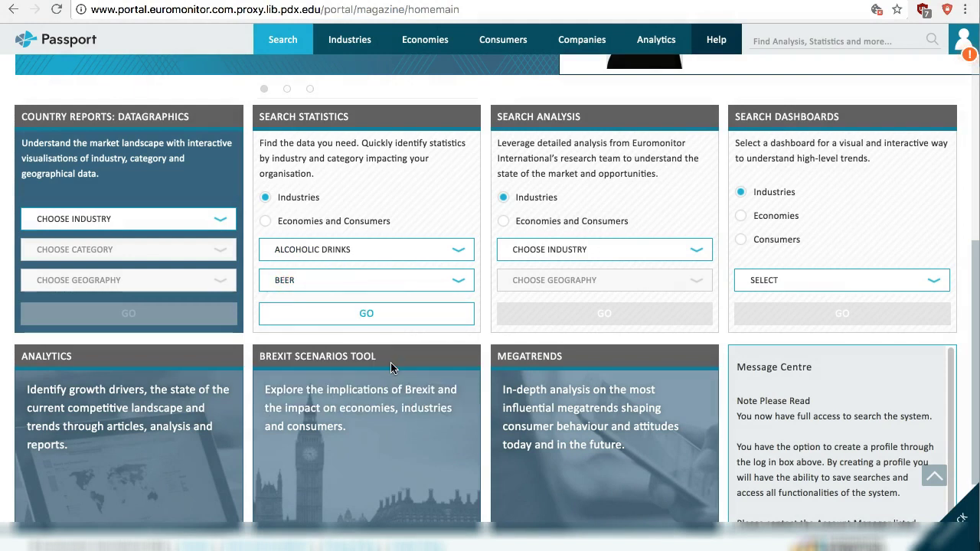
left_click(376, 317)
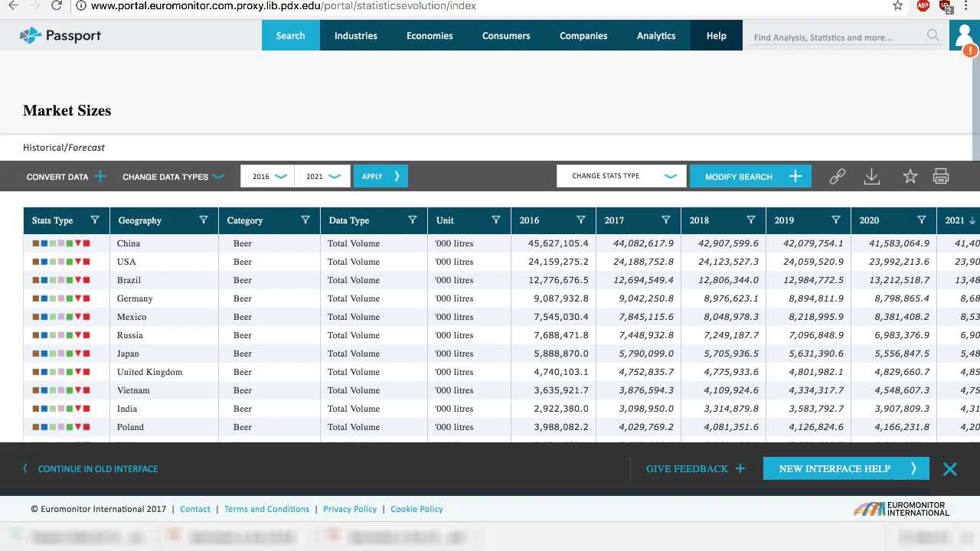
- Filter the Geography column of the market sizes table to show only USA
left_click(204, 222)
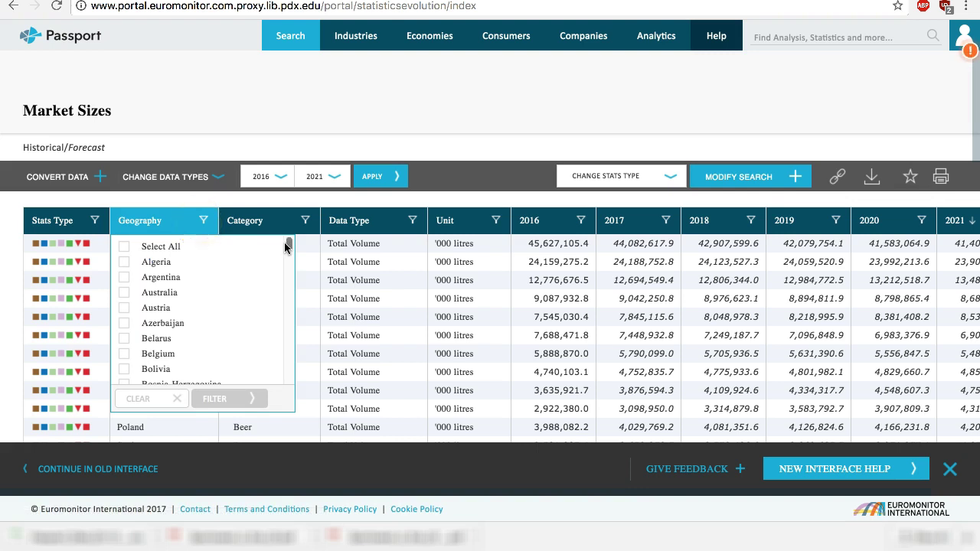
left_click_drag(288, 245, 284, 376)
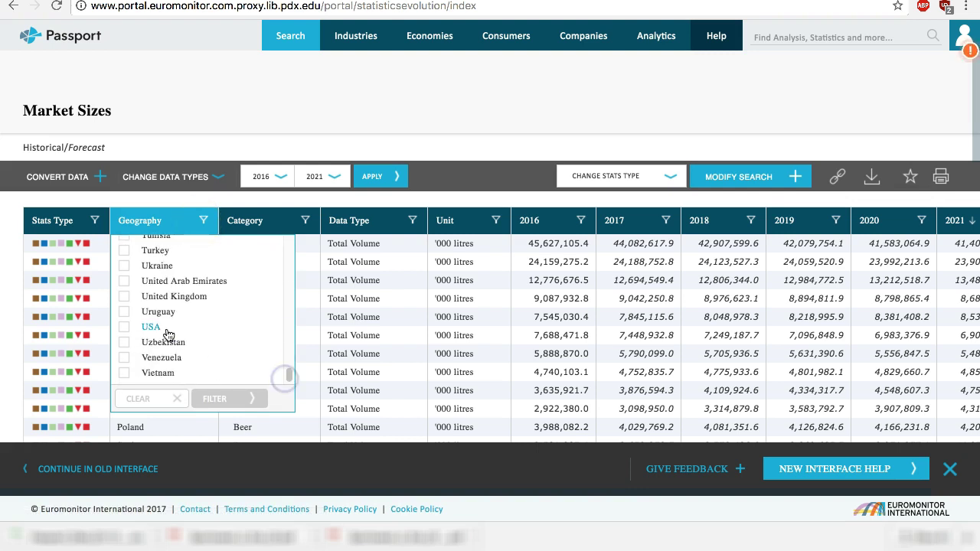
left_click(125, 327)
left_click(234, 398)
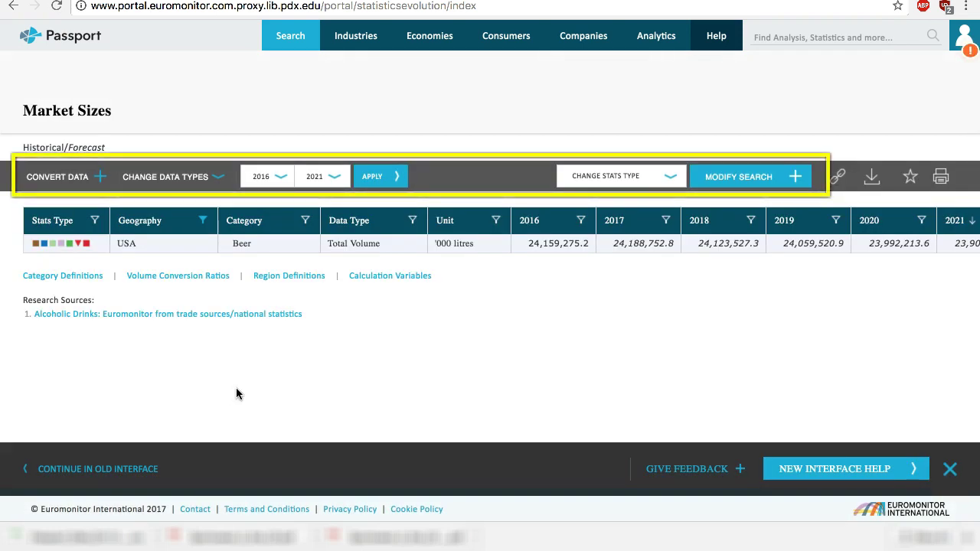
- Change the table's data type from Total Volume to Off-trade Value RSP and apply it
left_click(218, 179)
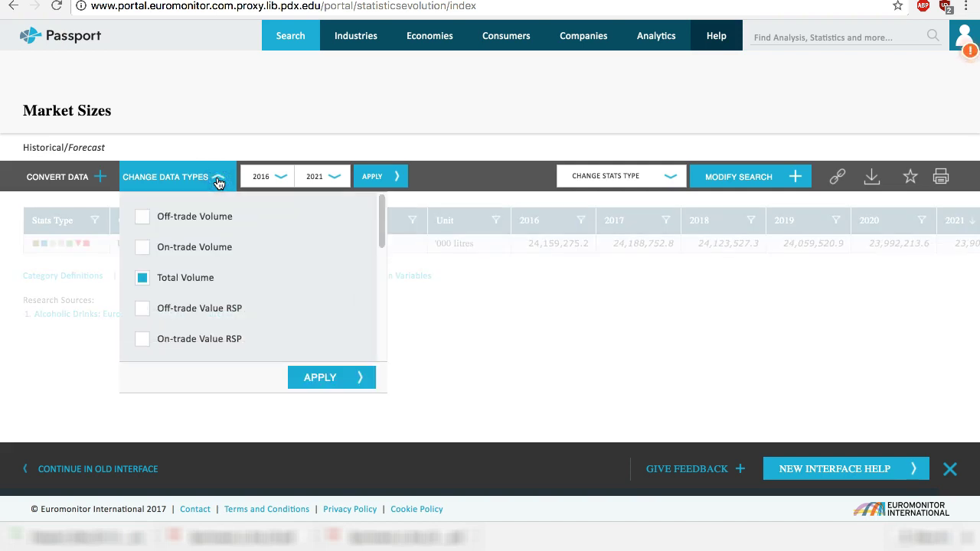
left_click(198, 282)
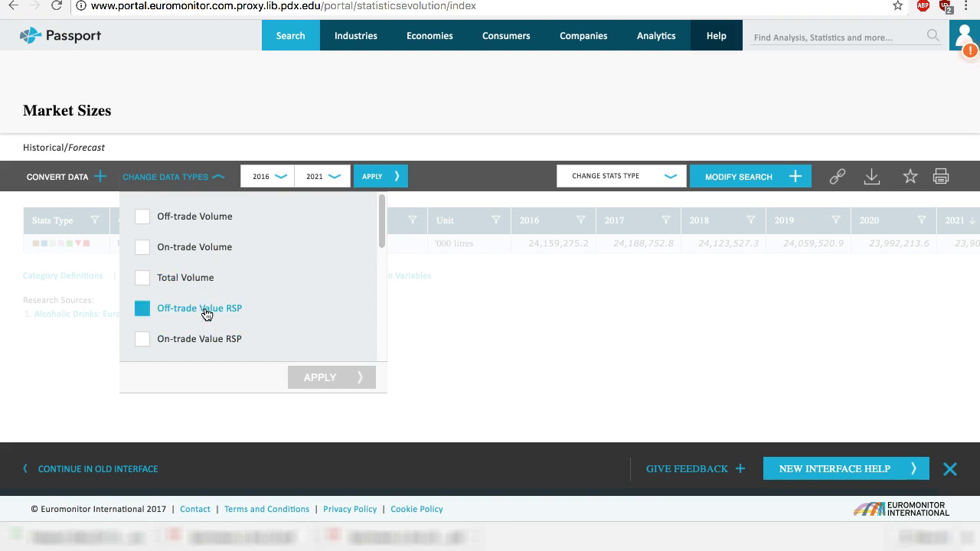
left_click(207, 313)
left_click(319, 376)
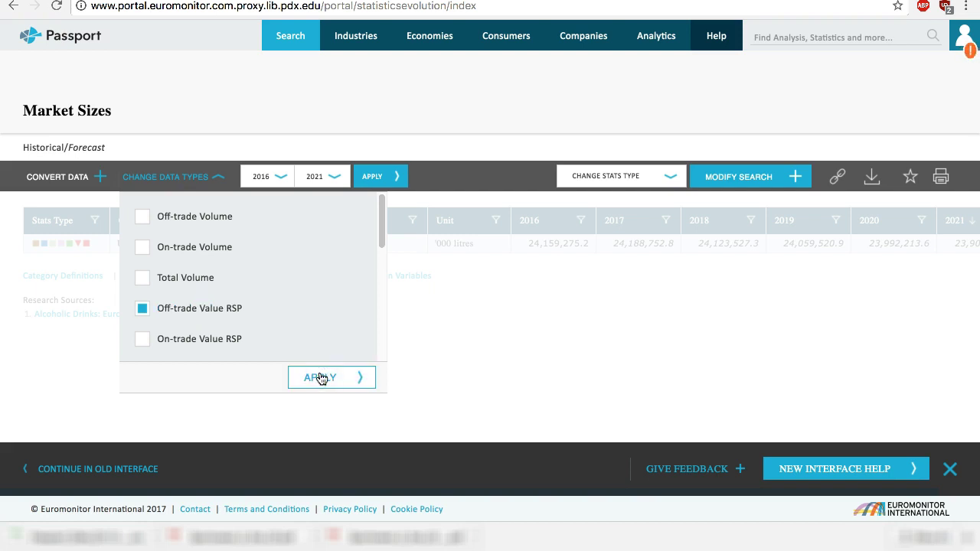
left_click(719, 38)
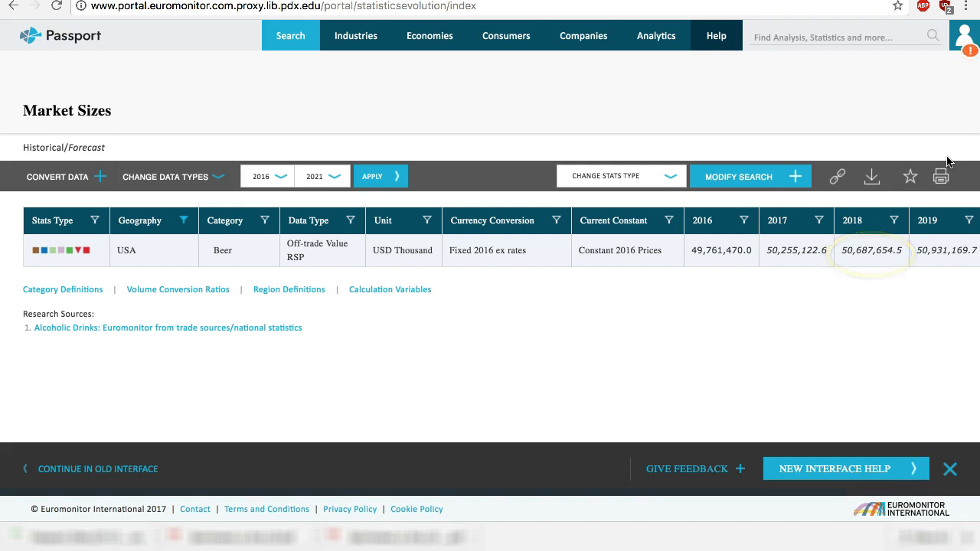
- Look through the available statistics types and the currency options for converting the data
left_click(665, 177)
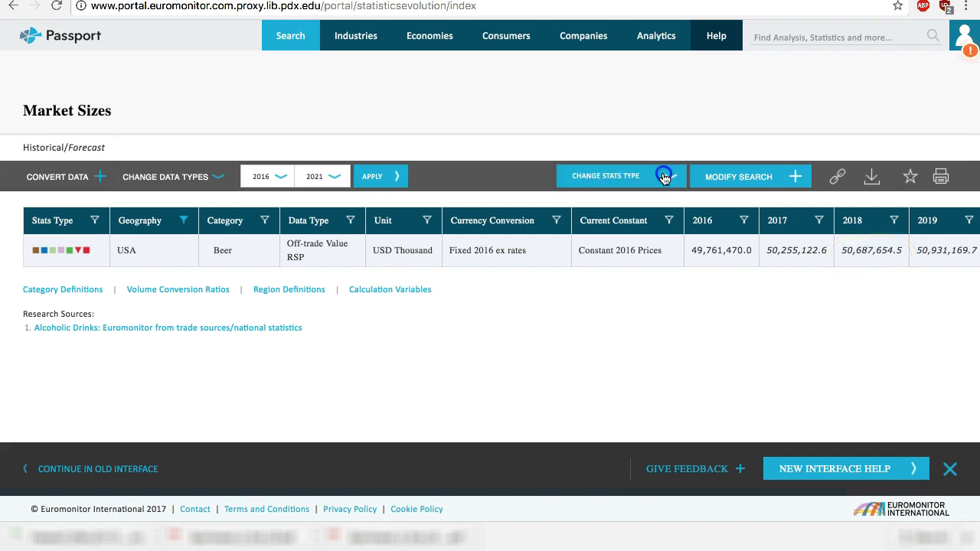
left_click(665, 177)
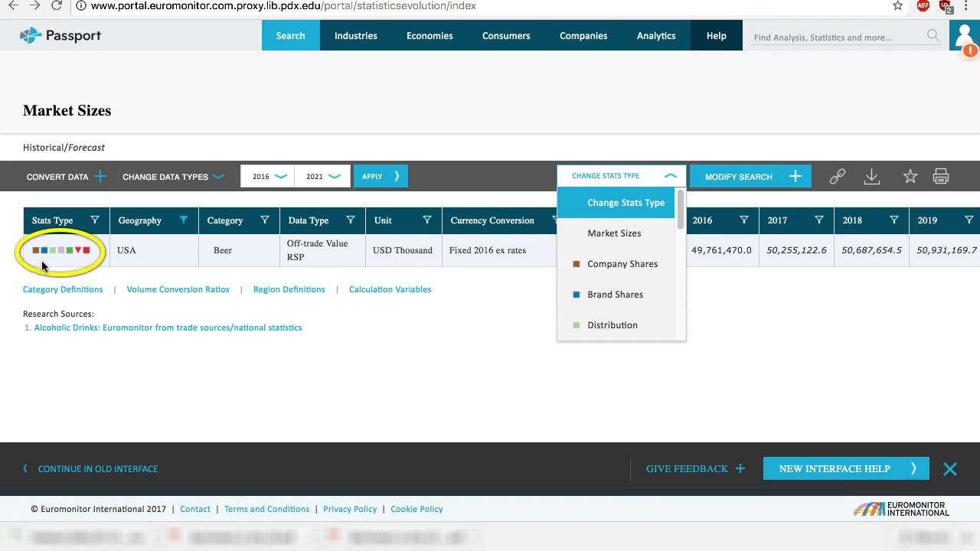
left_click(100, 177)
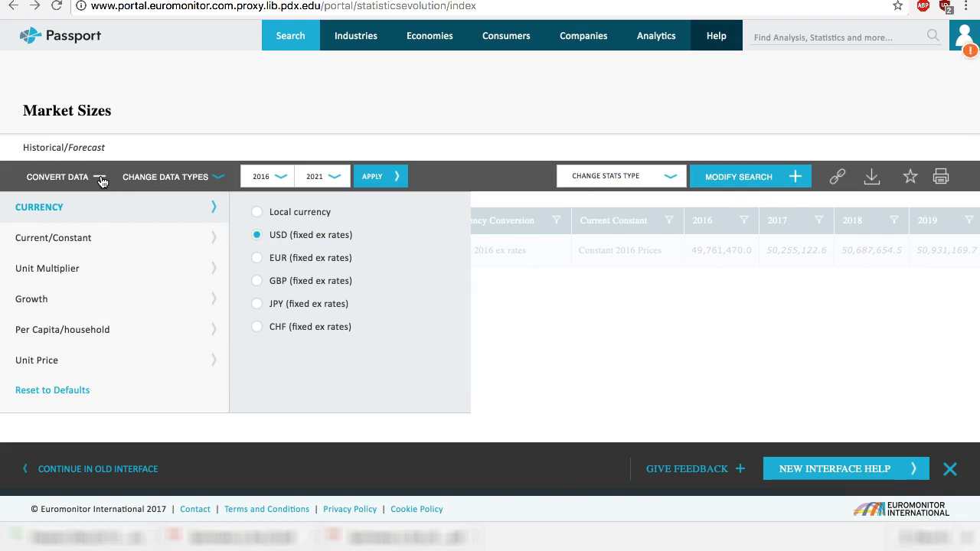
left_click(101, 178)
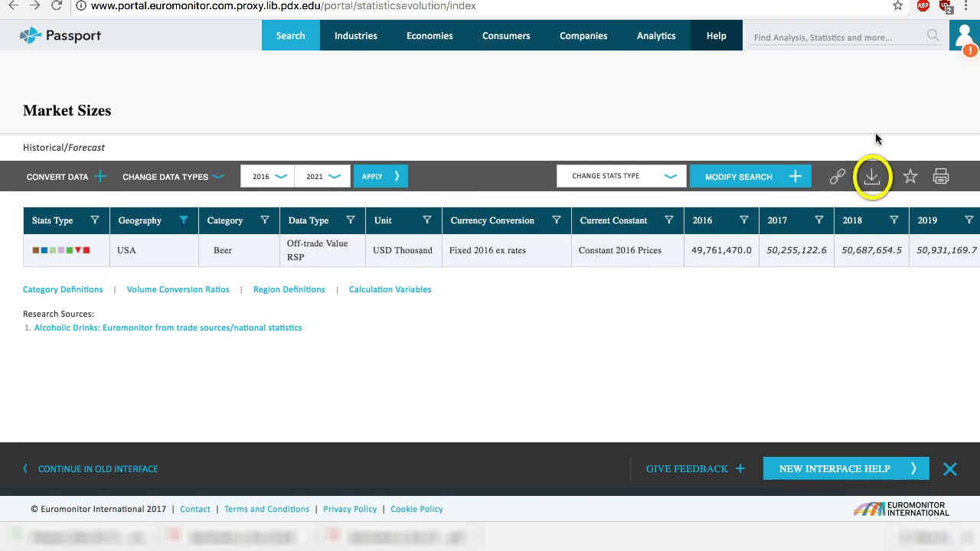
- Export the current dataset of USA beer market sizes
left_click(872, 177)
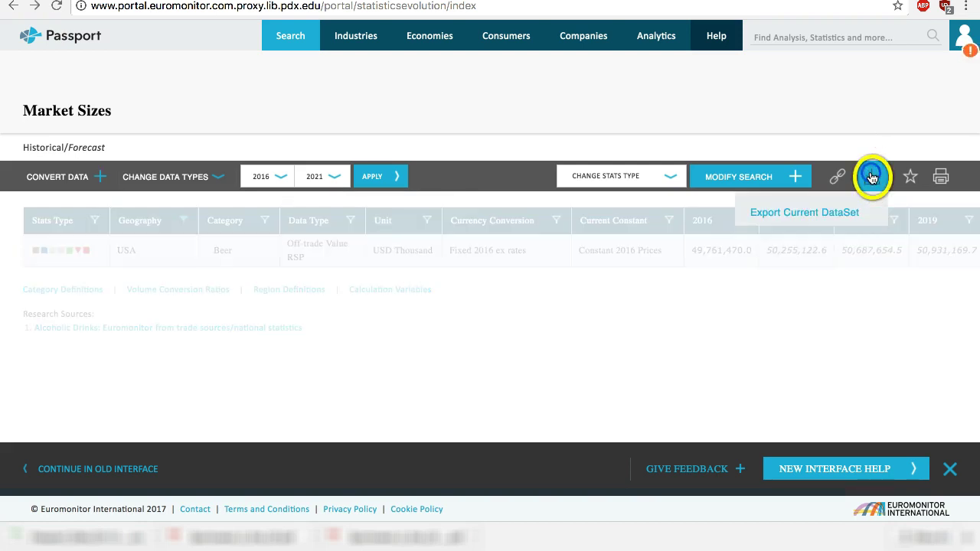
left_click(842, 213)
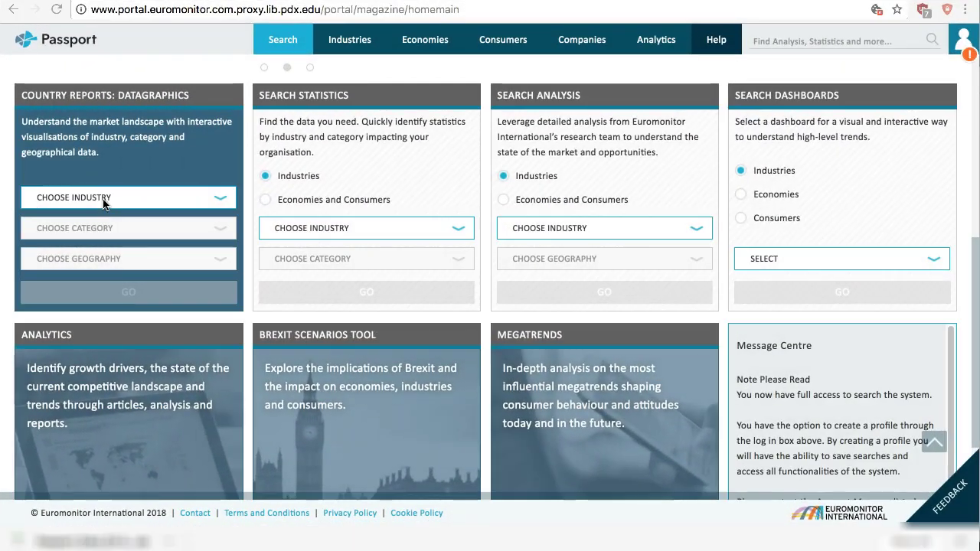
- Open the datagraphics country report for the Alcoholic Drinks industry, category Beer, geography USA
left_click(104, 196)
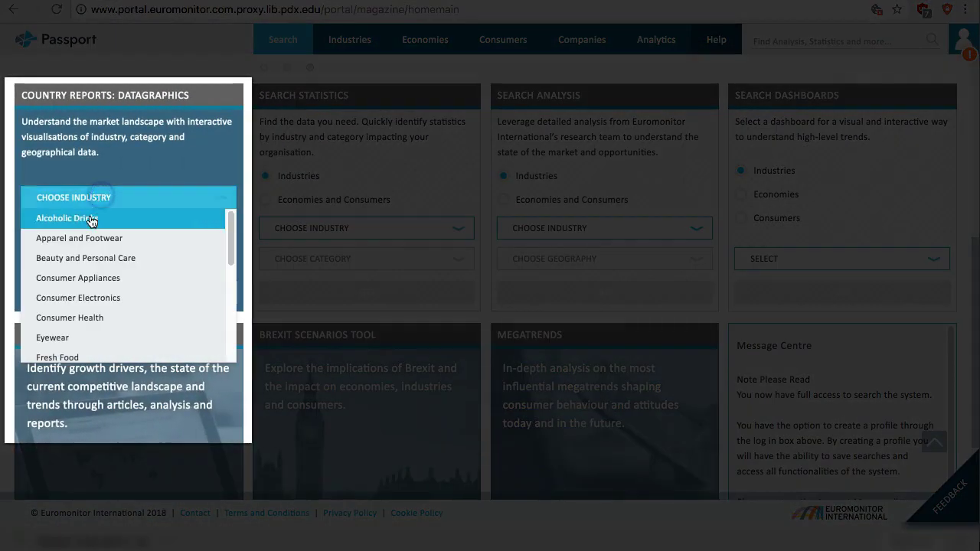
left_click(91, 220)
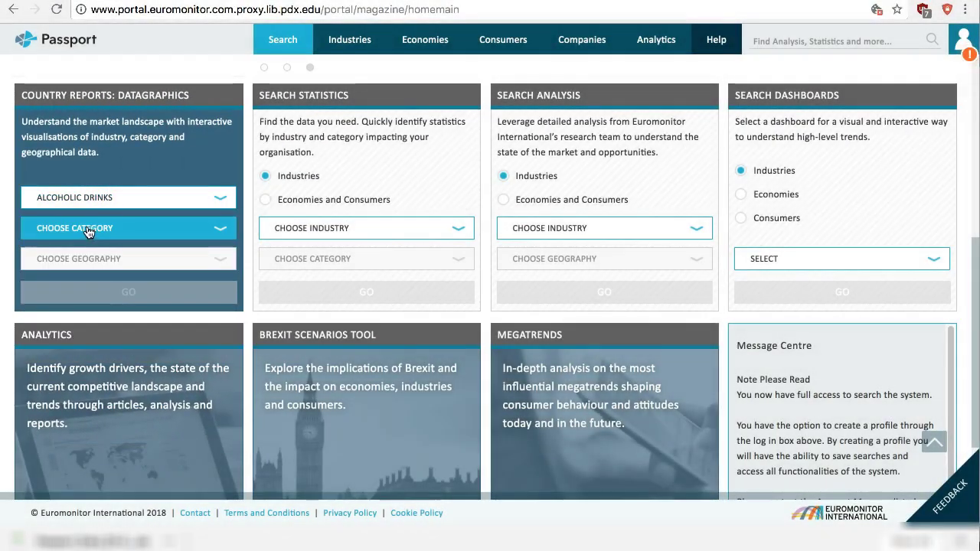
left_click(87, 230)
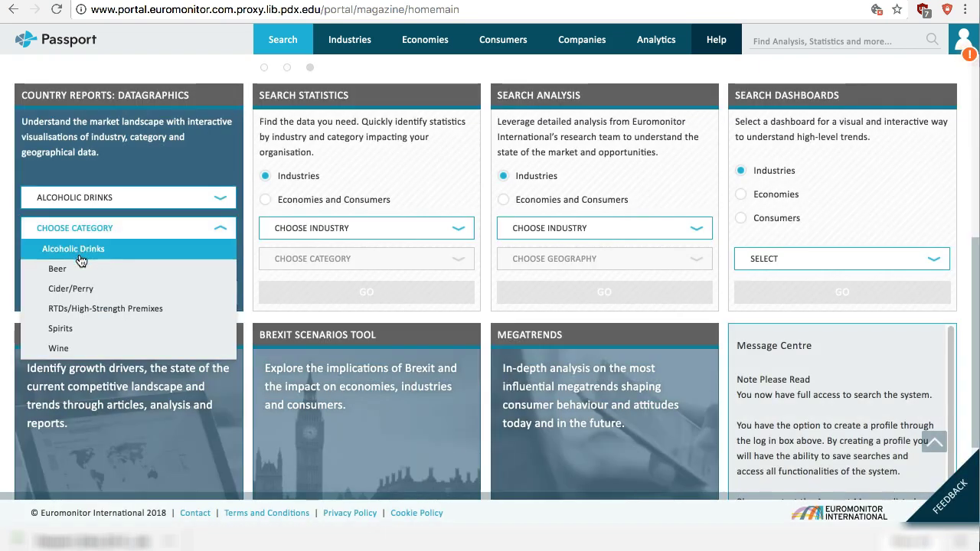
left_click(79, 267)
left_click(75, 261)
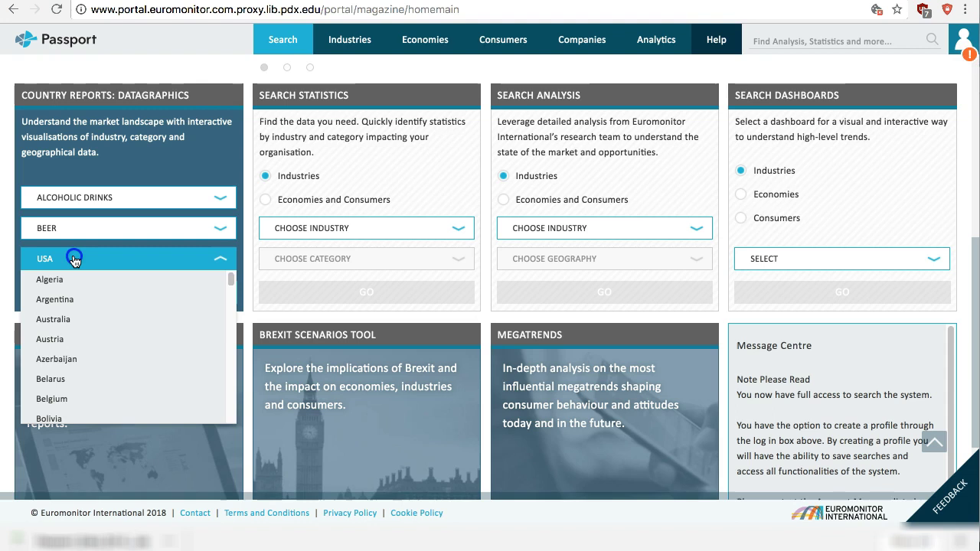
left_click(74, 259)
left_click(77, 292)
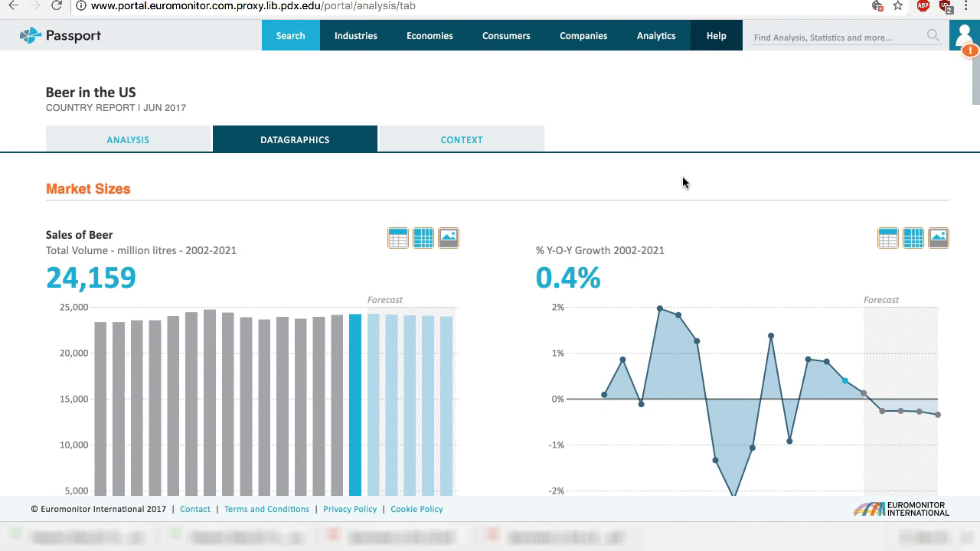
- Under Competitive Landscape, show Company Shares of Beer as a table and export its data and image
scroll(684, 182, "down", 5)
scroll(684, 182, "down", 5)
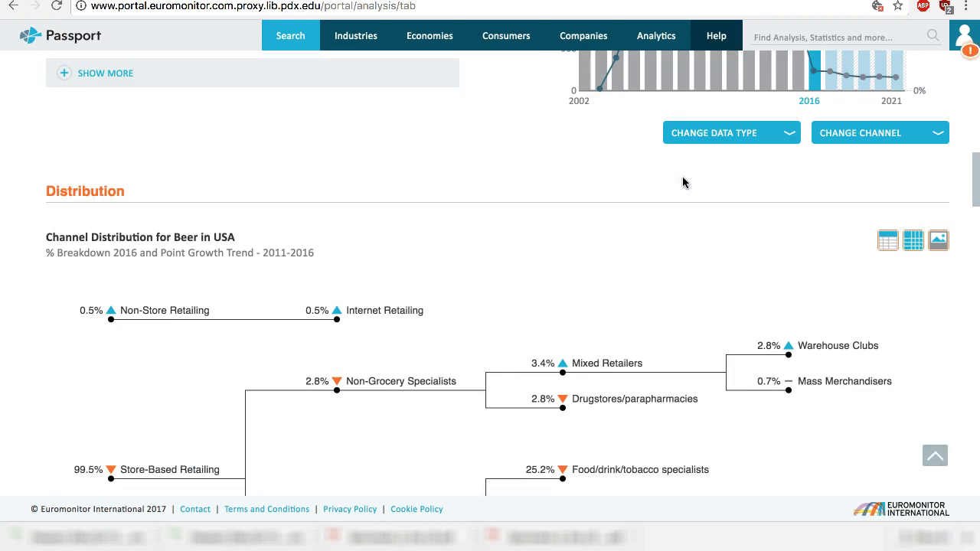
scroll(683, 181, "down", 10)
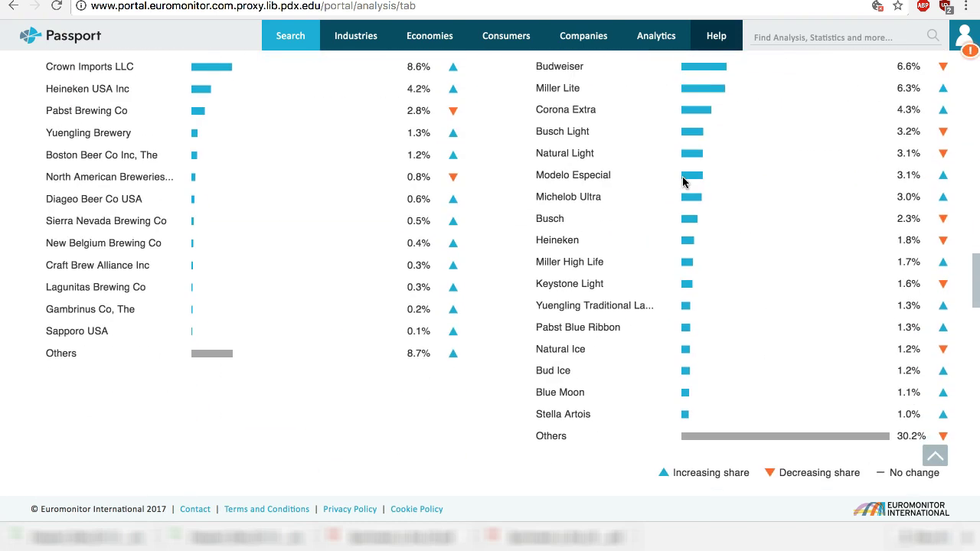
scroll(450, 158, "up", 3)
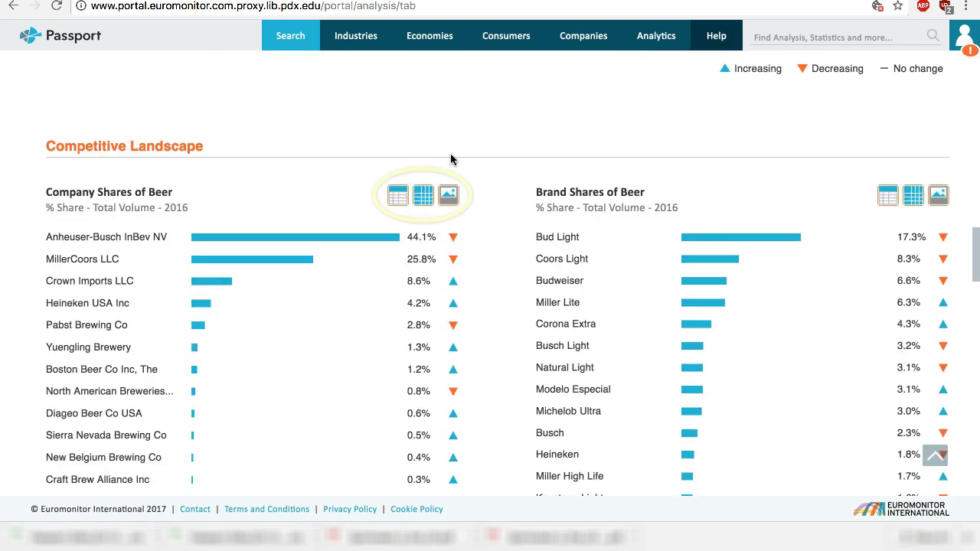
left_click(397, 196)
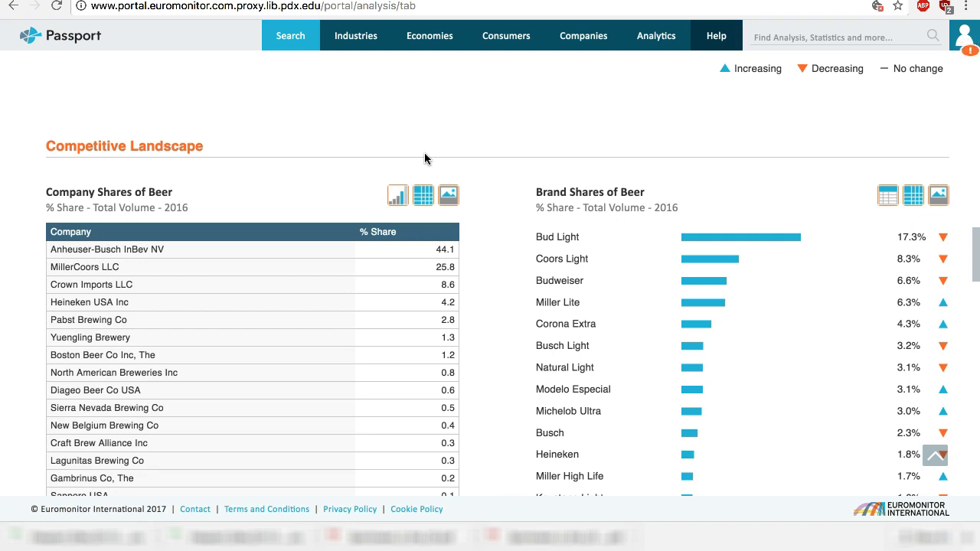
left_click(424, 196)
left_click(448, 197)
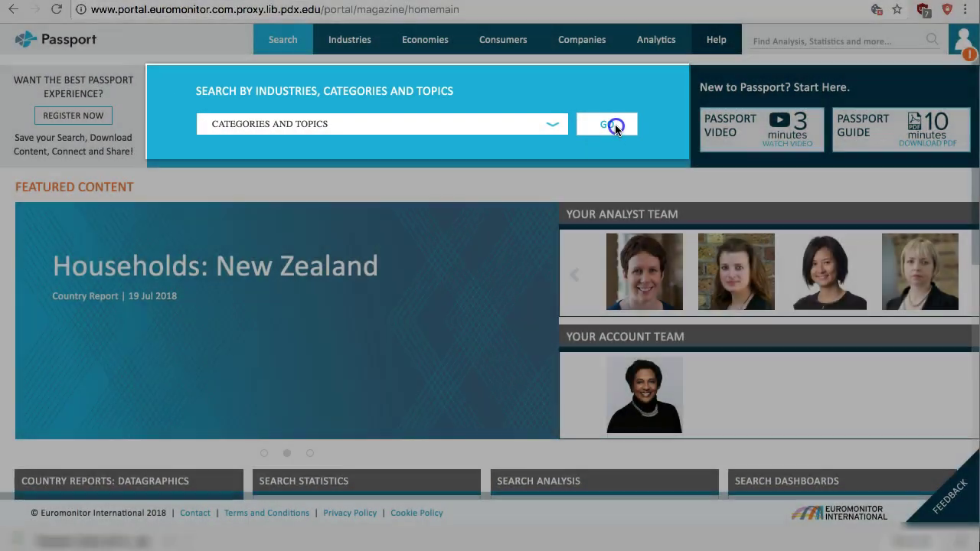
- Start a search by categories and topics, selecting Beer under Alcoholic Drinks and Ready Meals under Packaged Food
left_click(617, 130)
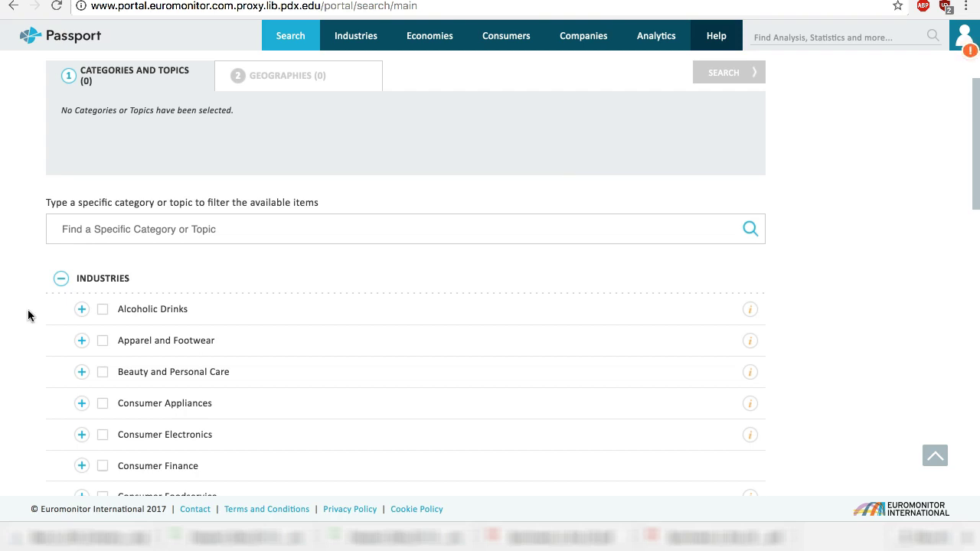
left_click(80, 312)
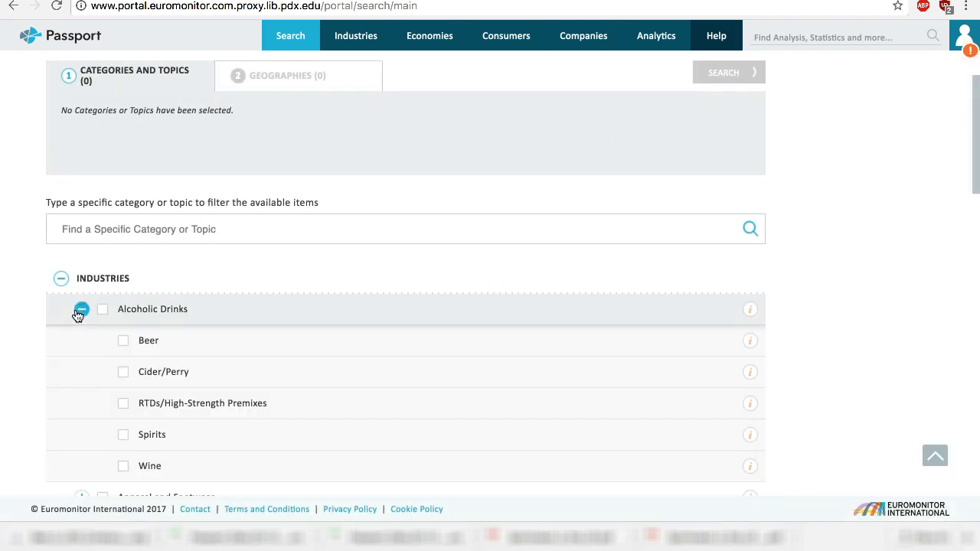
left_click(122, 340)
scroll(175, 431, "down", 9)
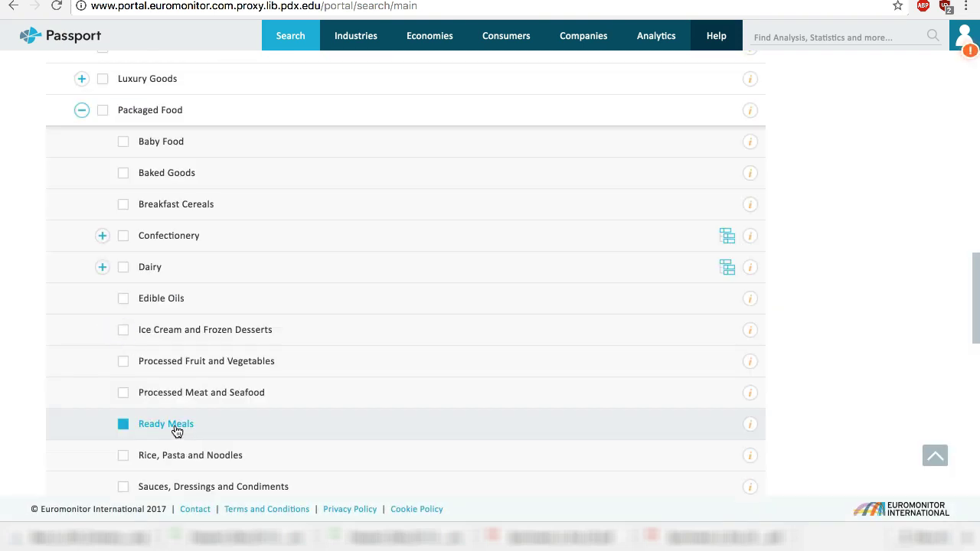
left_click(176, 431)
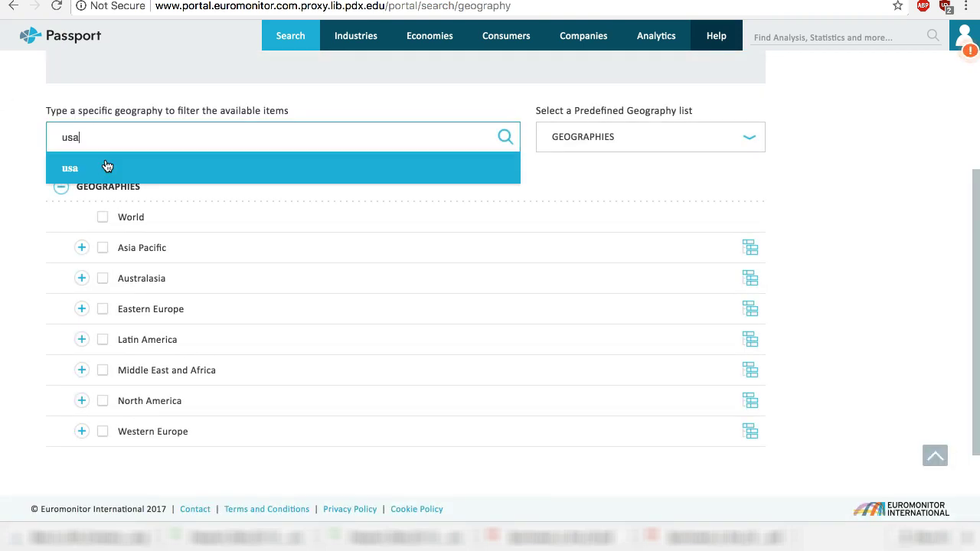
- Add USA and Germany as the search geographies and run the search to list the matching statistics and analysis
left_click(98, 166)
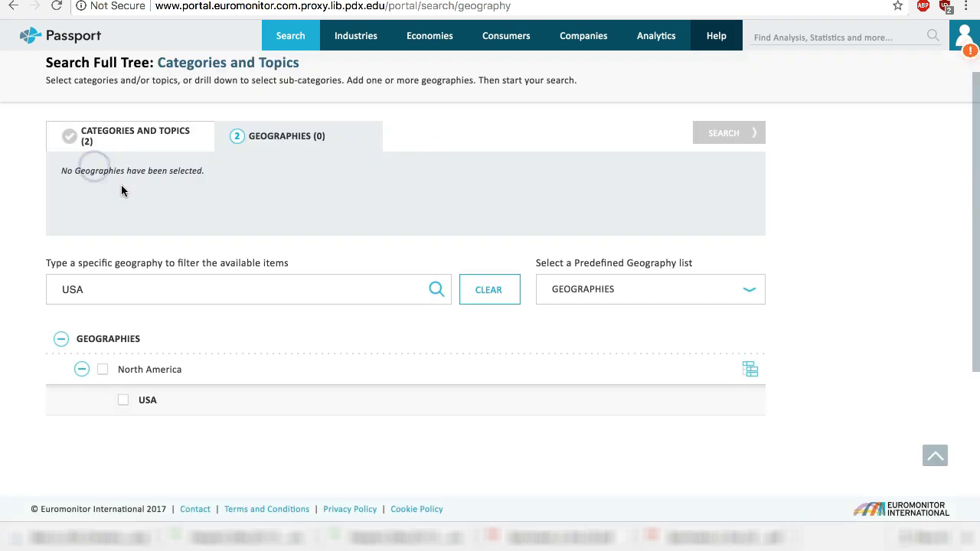
left_click(146, 400)
double_click(100, 299)
type("germany")
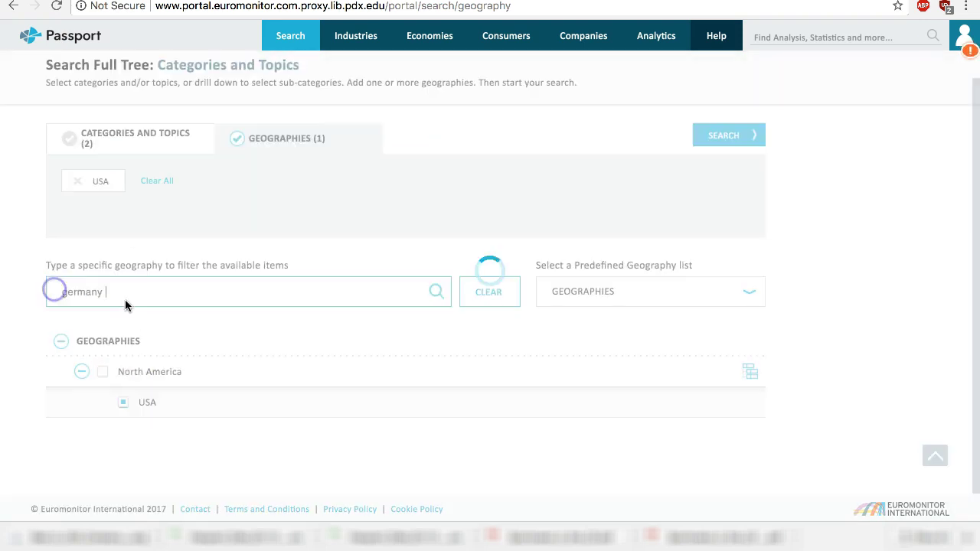
left_click(102, 323)
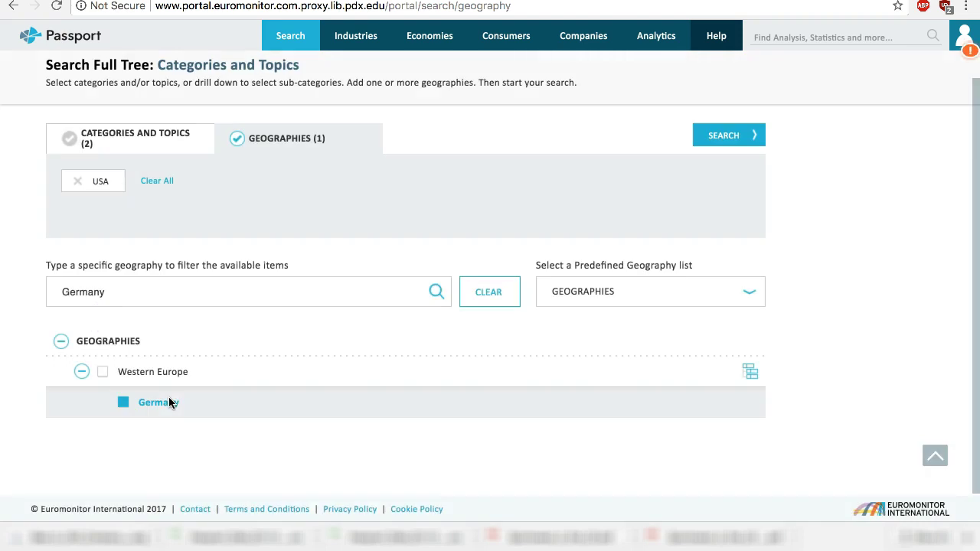
left_click(169, 398)
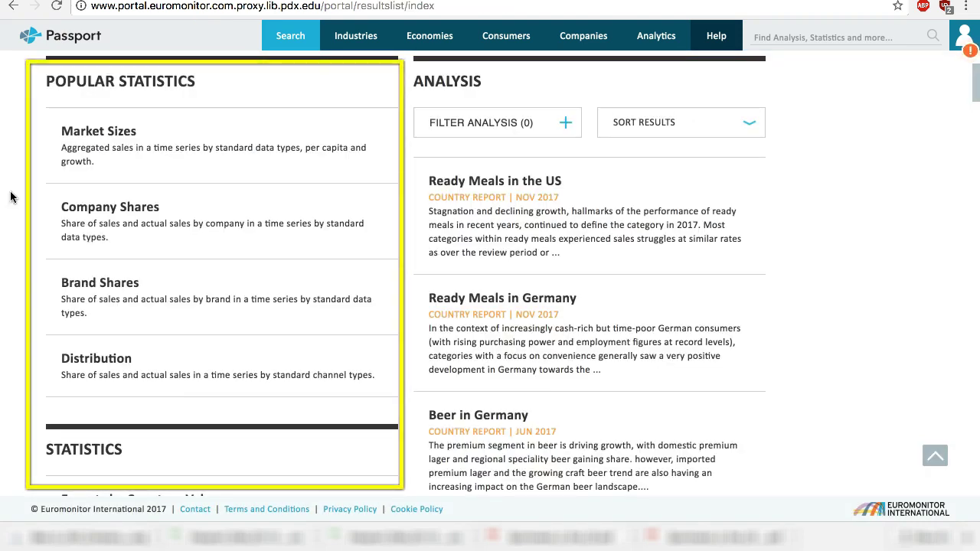
left_click(101, 159)
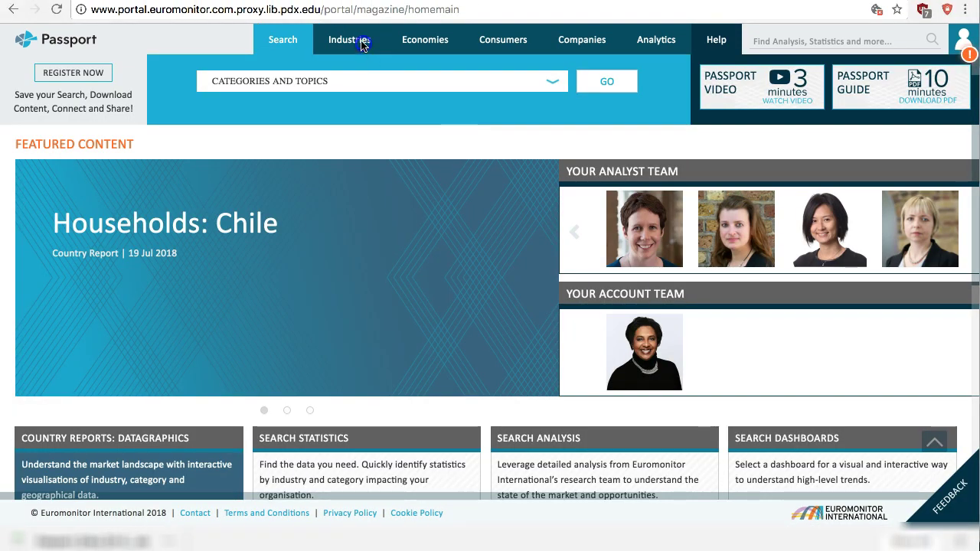
- Open the Alcoholic Drinks industry page and look over its statistics and analysis sections
left_click(363, 39)
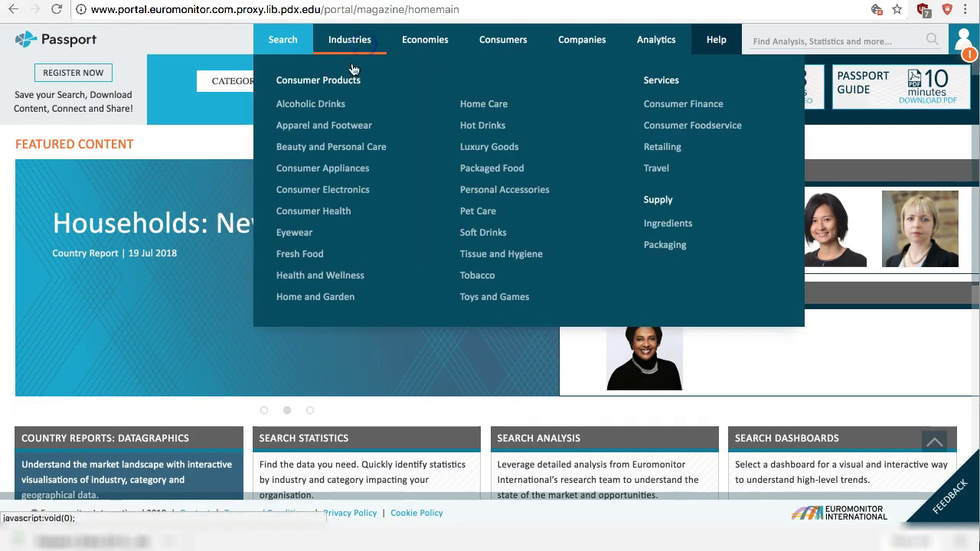
left_click(323, 111)
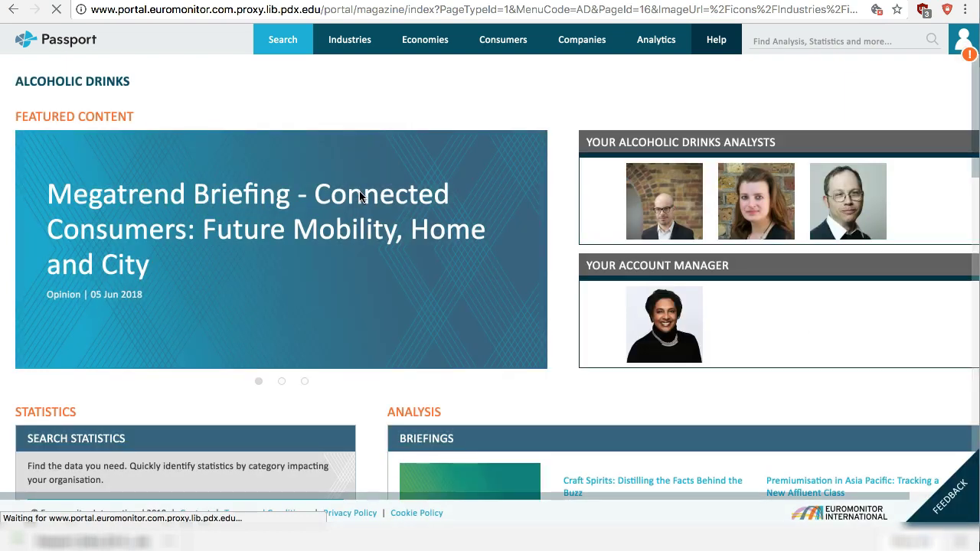
scroll(357, 207, "down", 8)
scroll(356, 203, "down", 2)
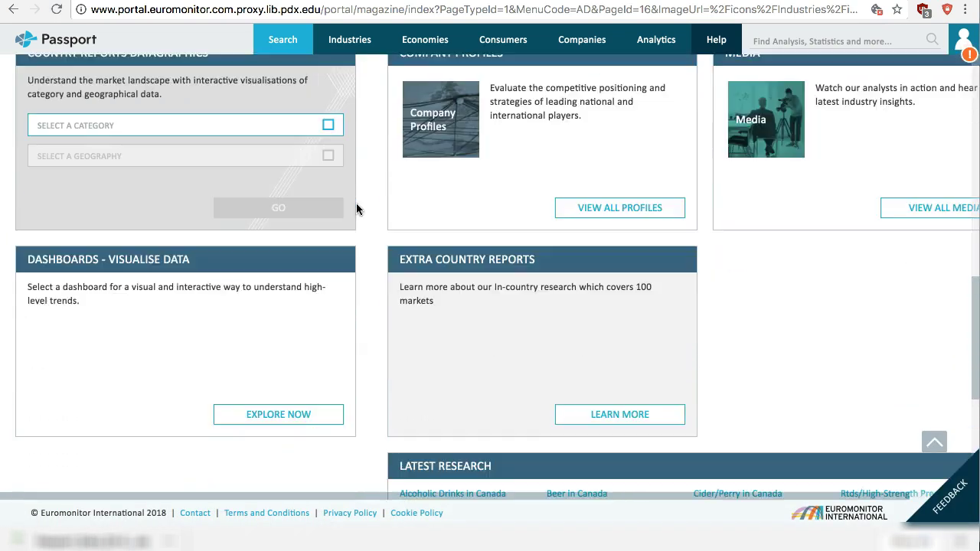
- Under Rank Data, view the category choices for ranking countries, and switch to Rank Categories to view its geography choices
scroll(356, 203, "up", 4)
left_click(315, 219)
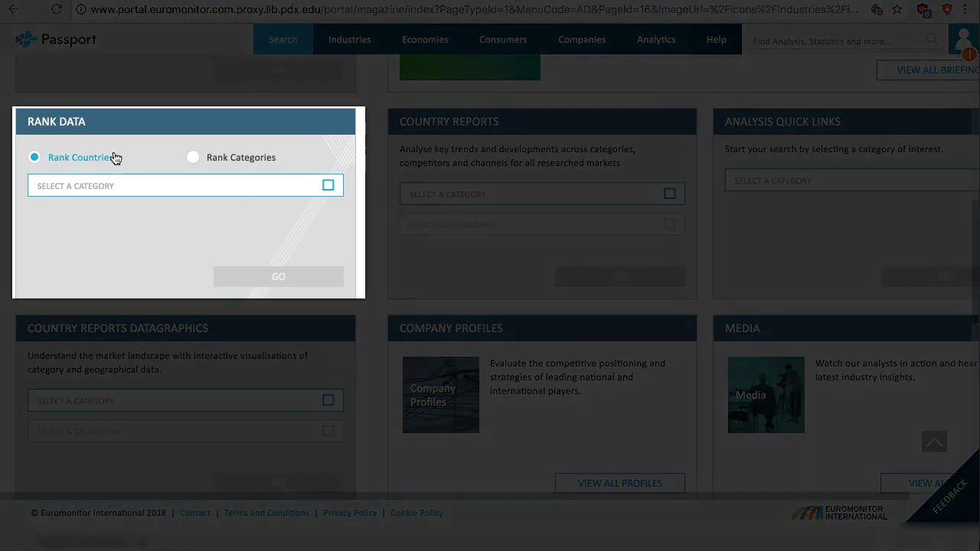
left_click(92, 186)
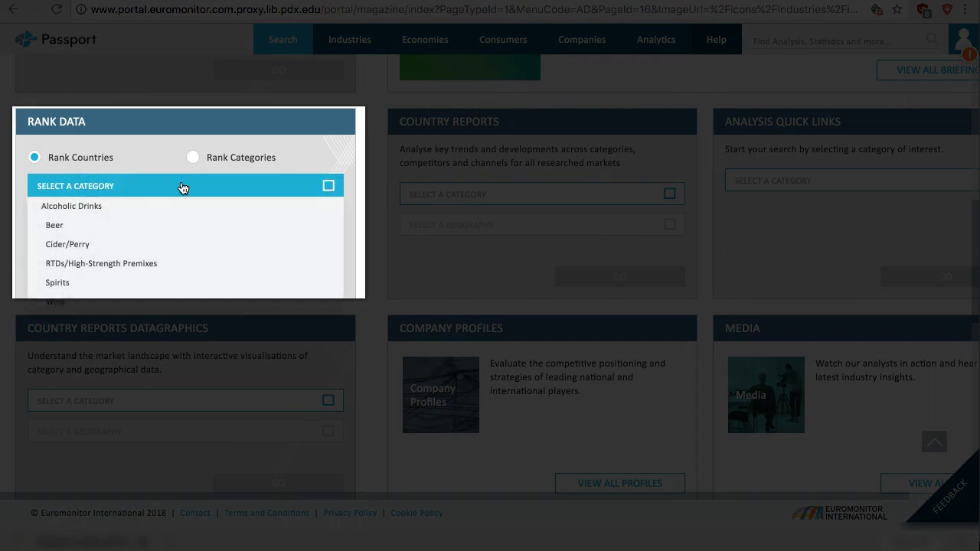
left_click(226, 160)
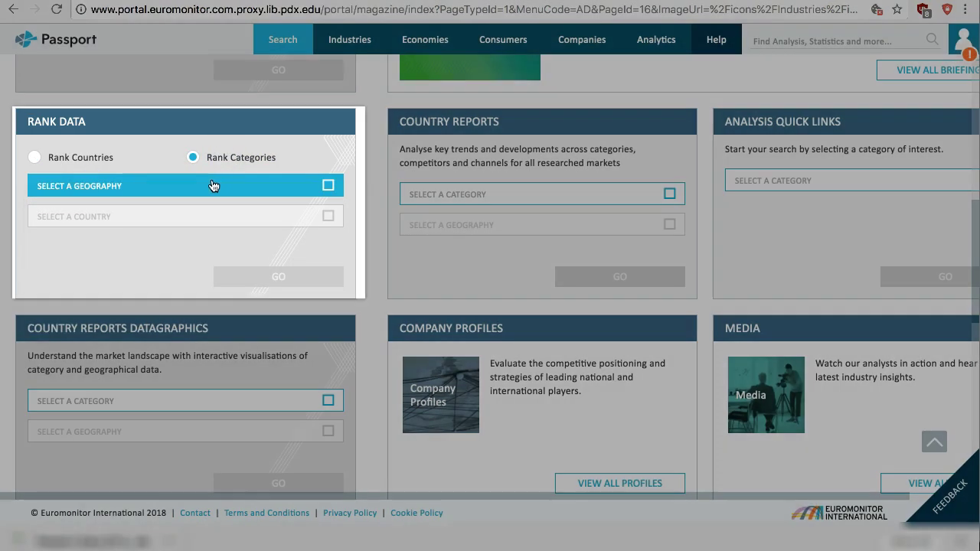
left_click(213, 186)
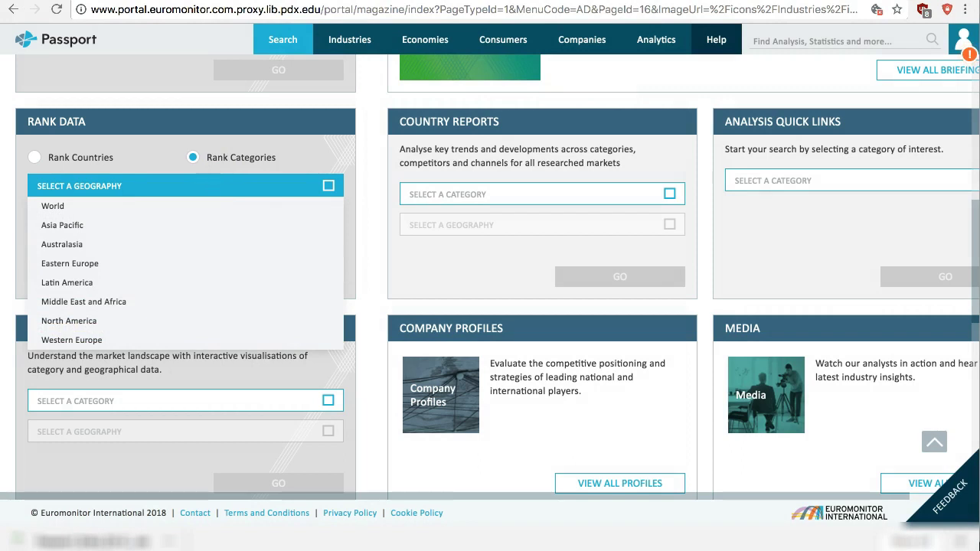
left_click(213, 186)
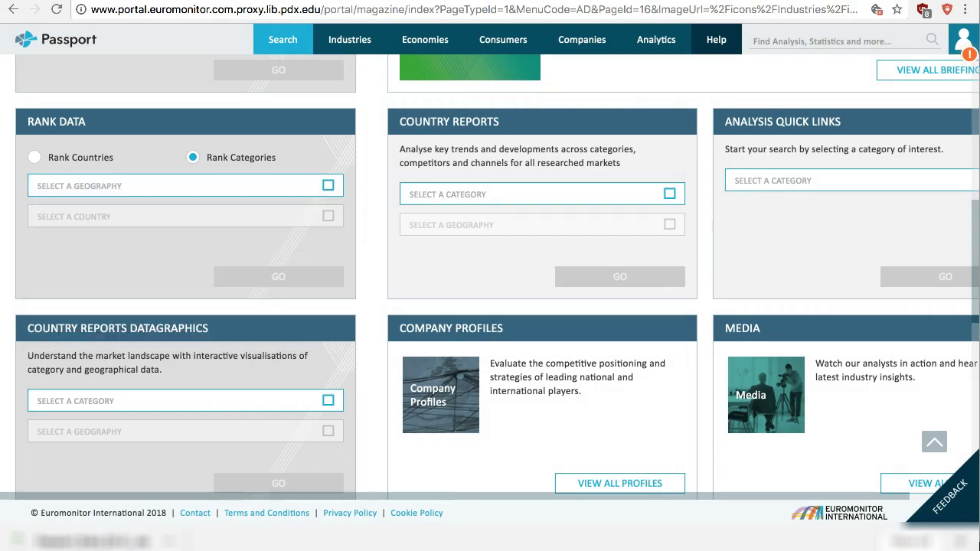